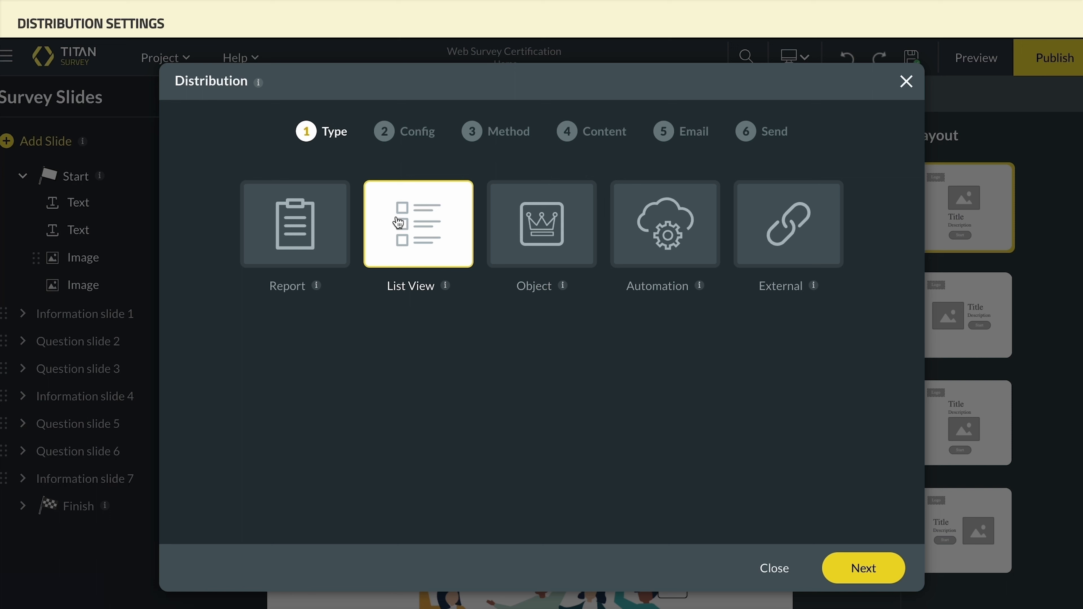
Look through the Object, Automation and External distribution types and the stages each one requires.
left_click(504, 236)
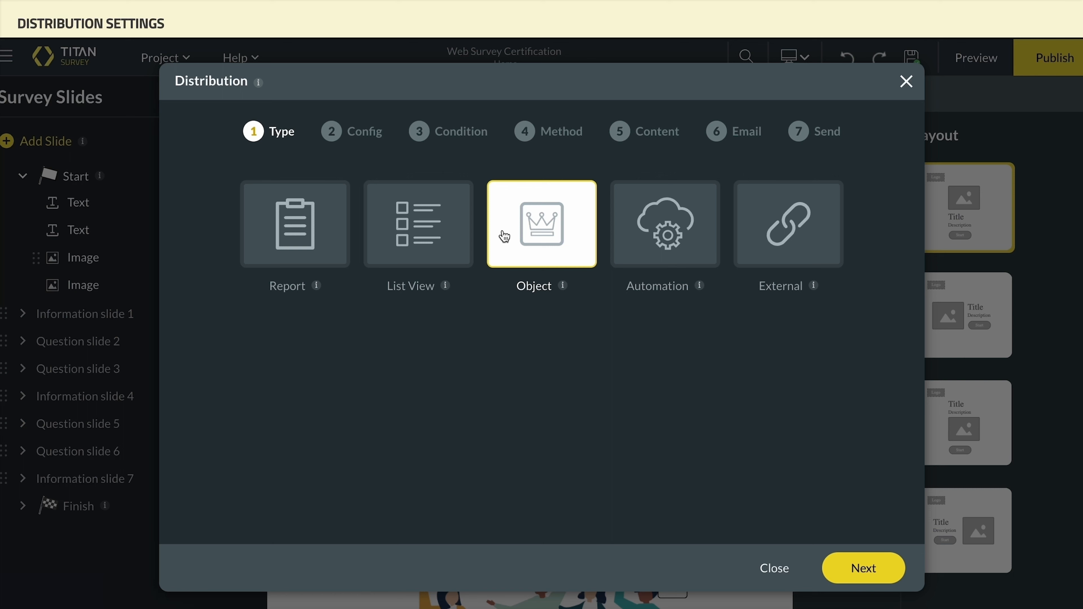
left_click(628, 215)
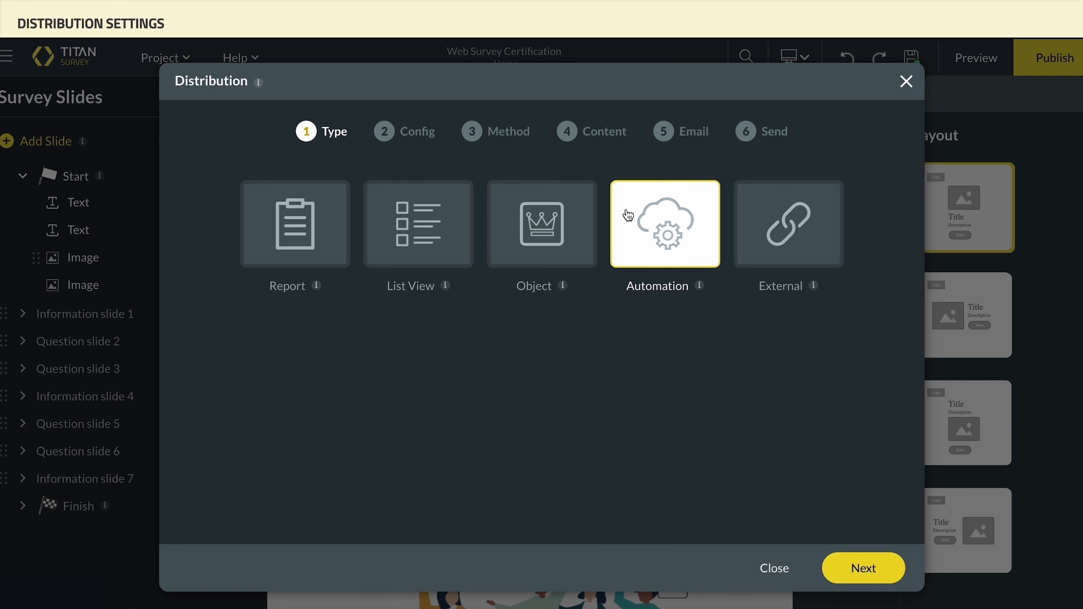
left_click(750, 197)
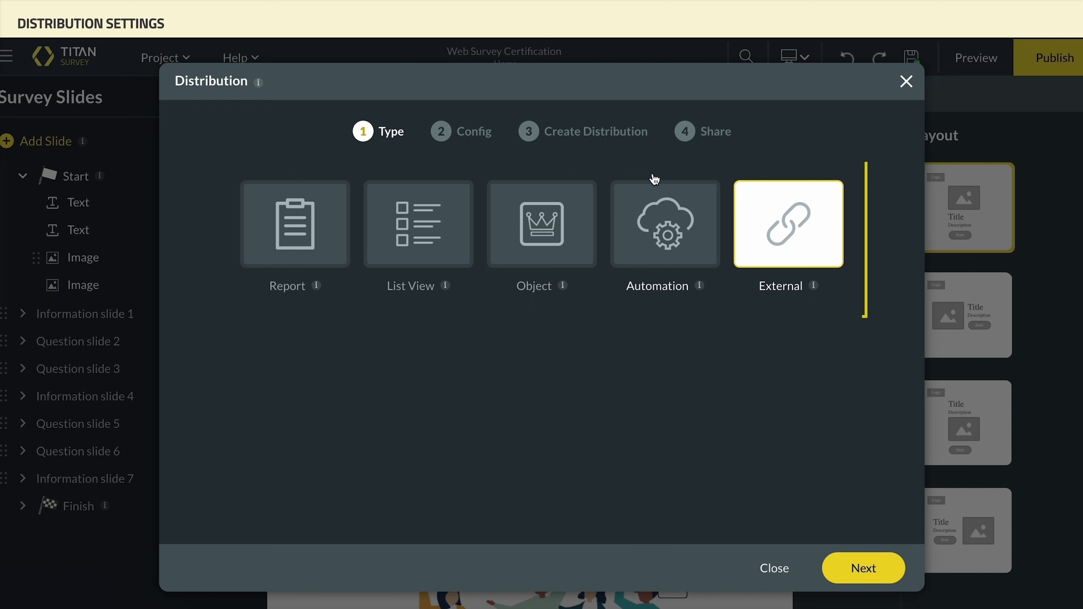
Choose the List View distribution type and set its Salesforce object to Contact.
left_click(466, 255)
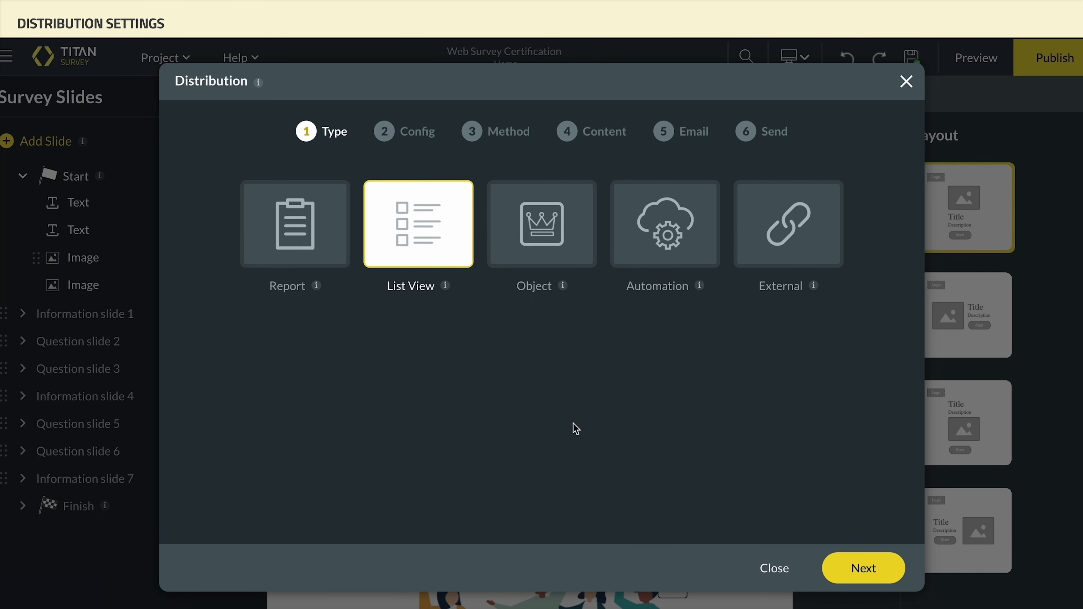
left_click(838, 564)
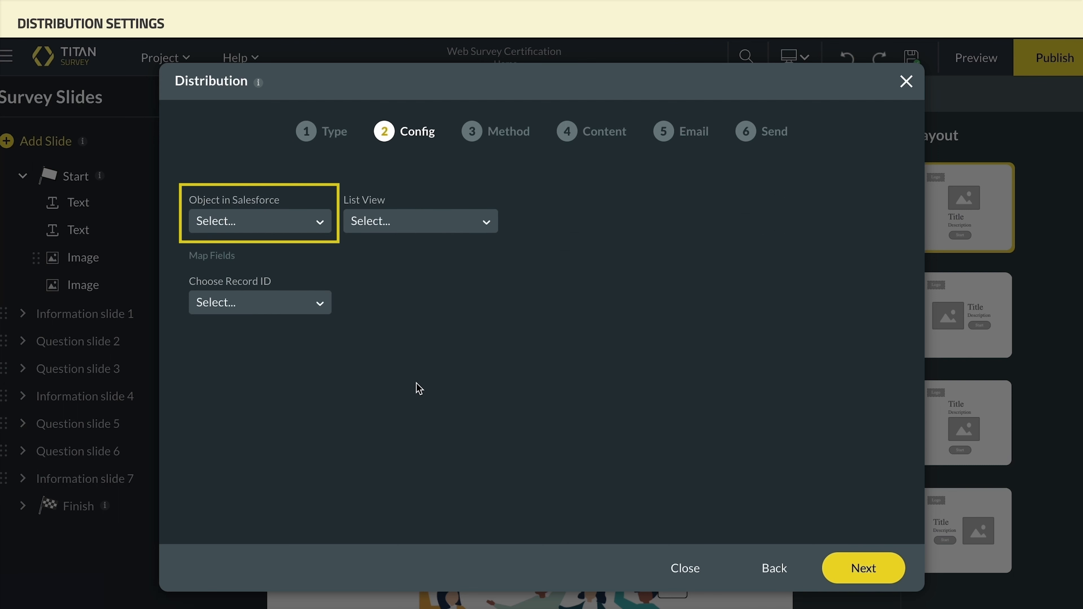
left_click(319, 221)
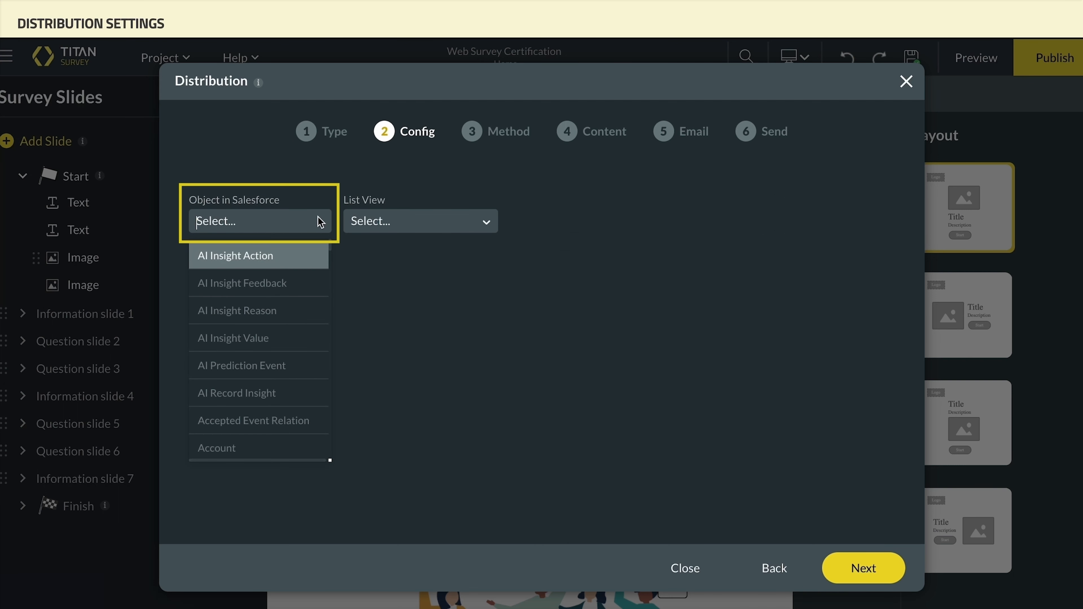
type("contact")
left_click(315, 352)
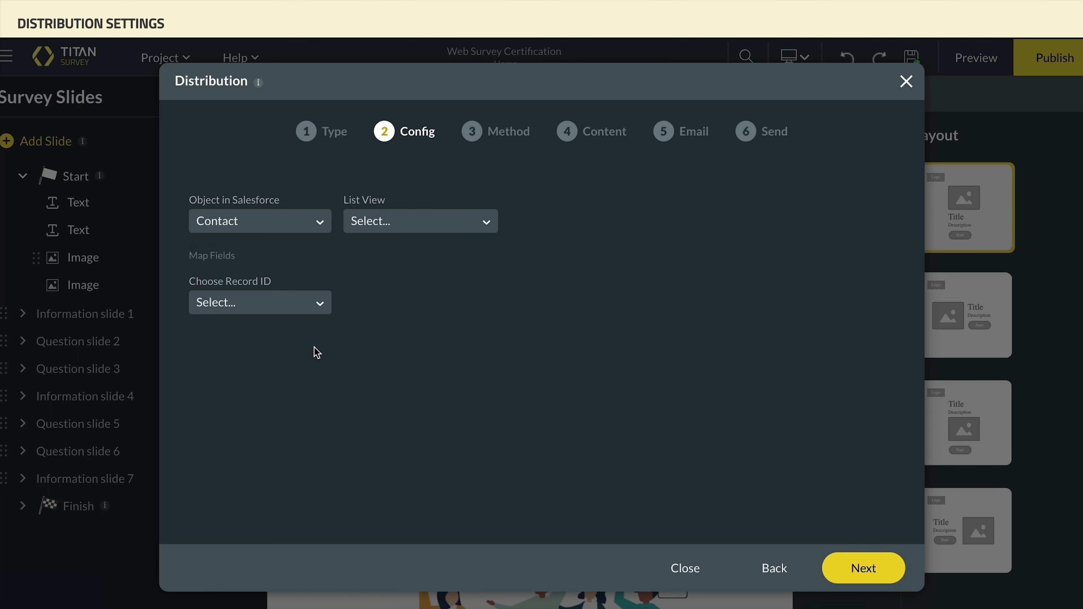
Map the record ID to Contact ID and select the All Contacts list view.
left_click(312, 304)
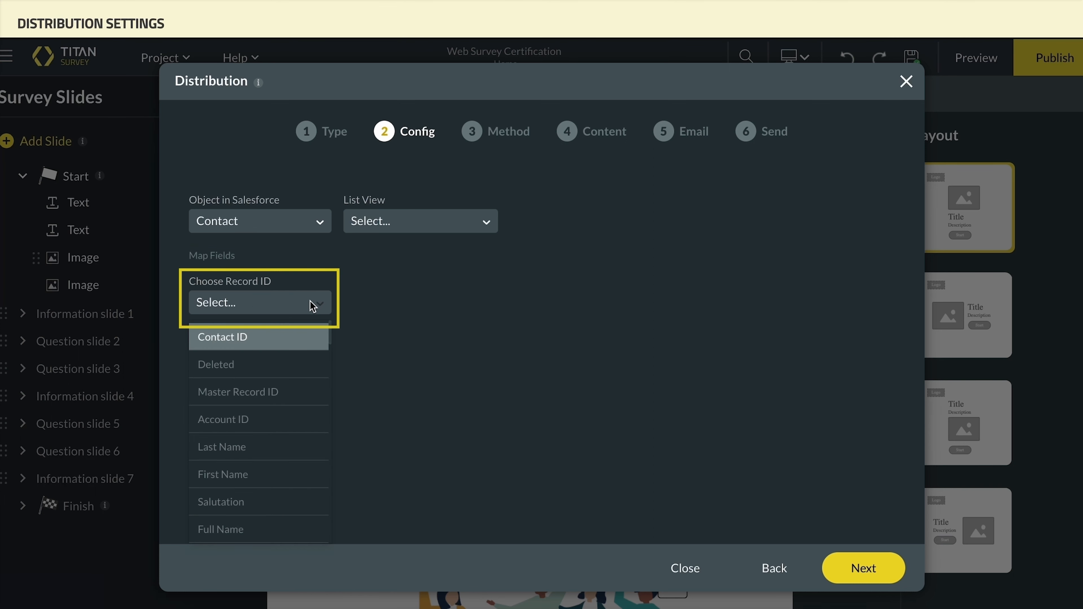
type("contact ID")
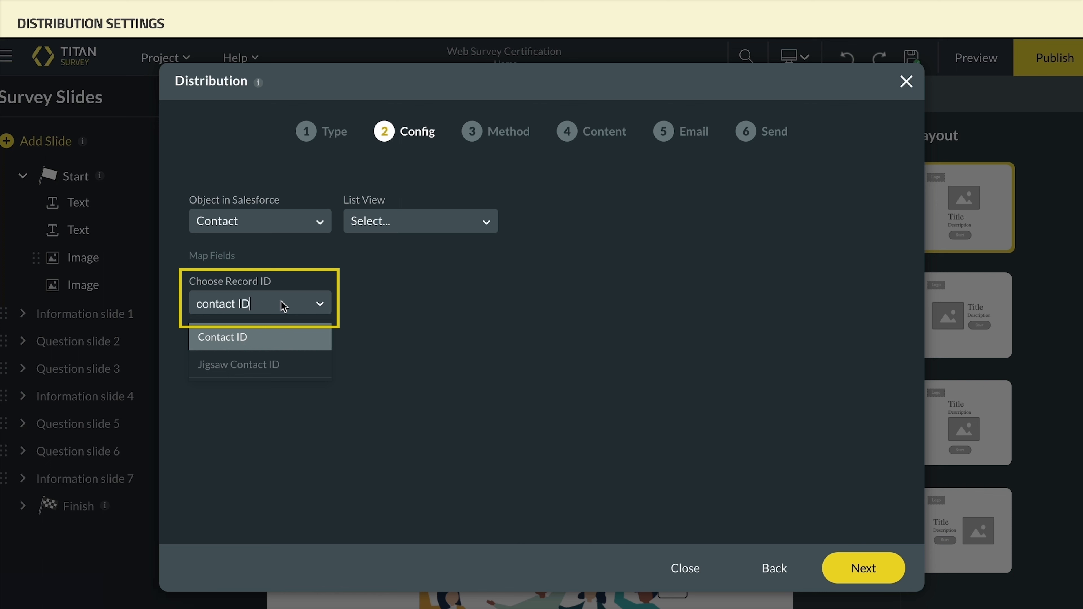
left_click(300, 344)
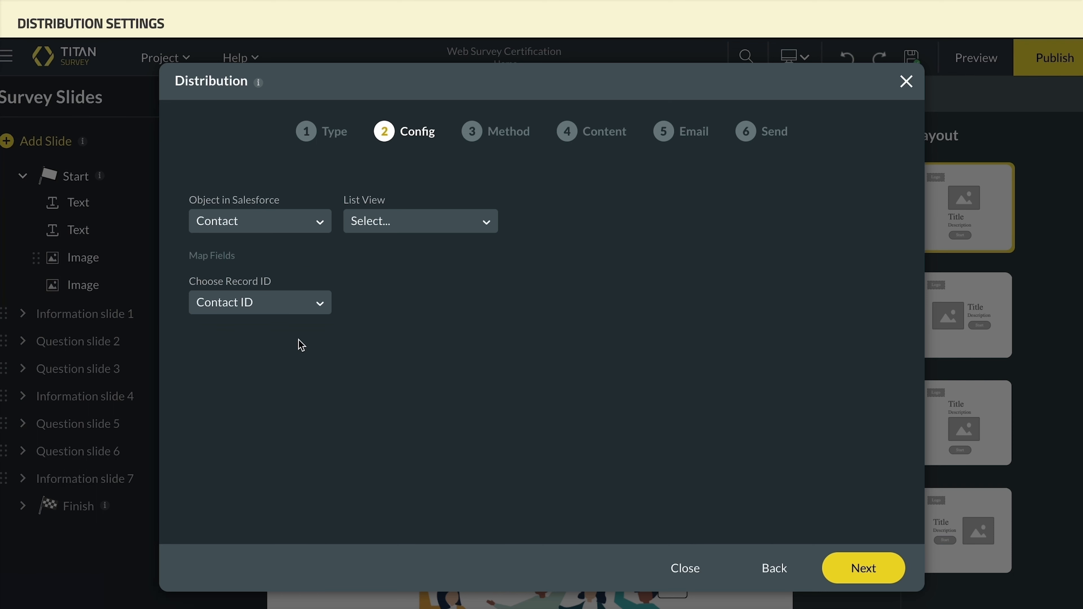
left_click(398, 224)
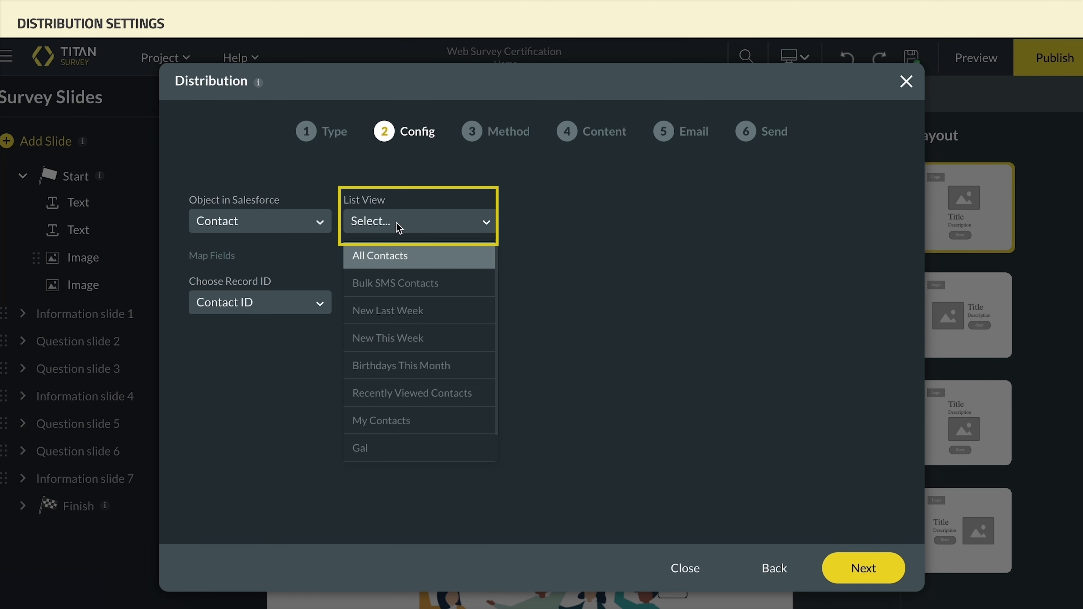
type("All Contacts")
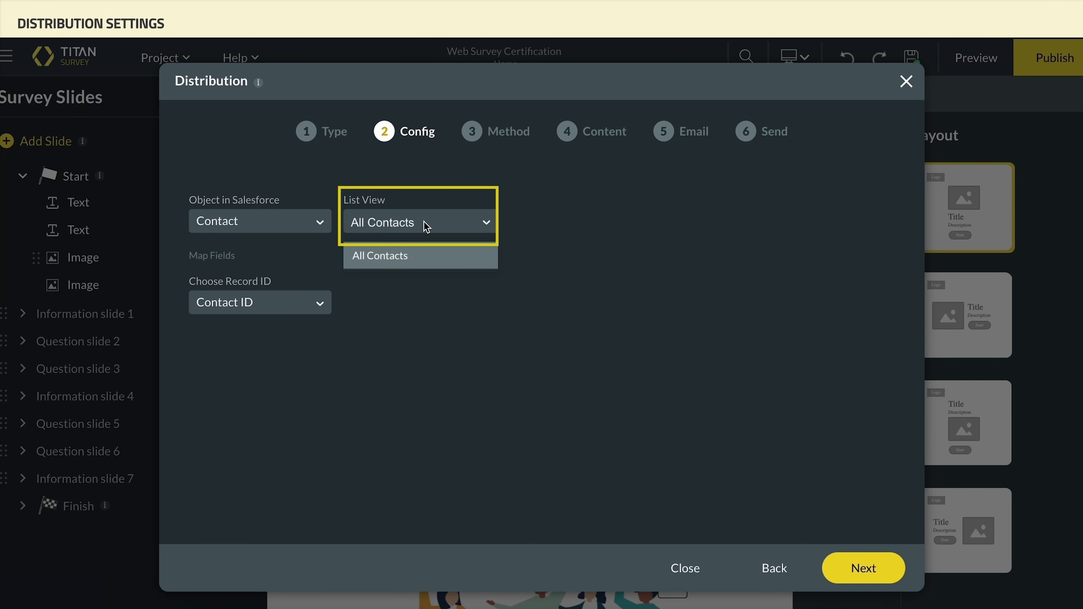
left_click(440, 255)
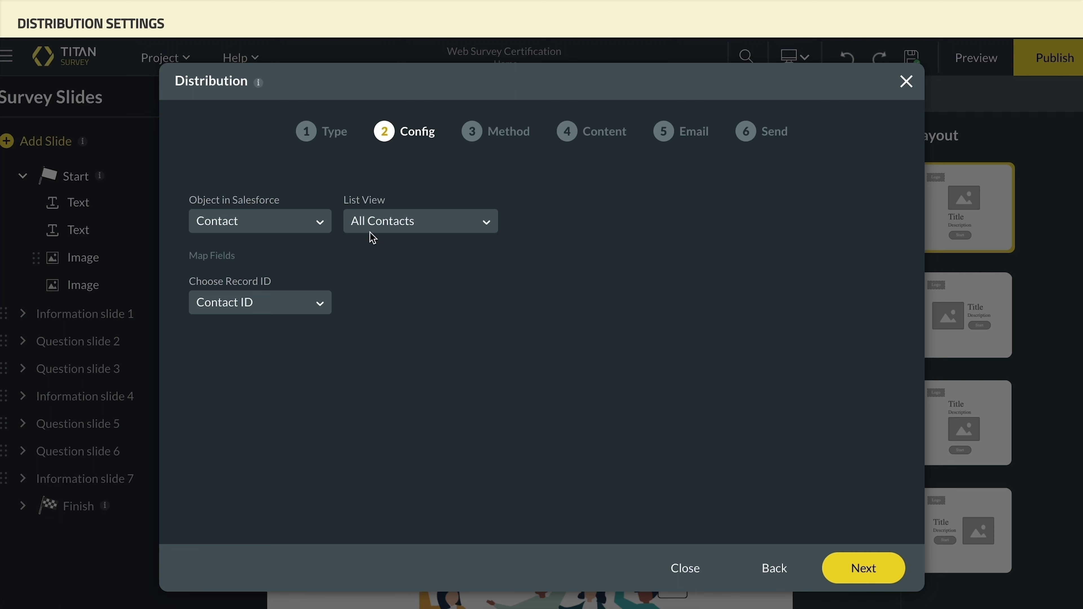
Switch the distribution type to Report, view its configuration options, and return to the type selection.
left_click(316, 139)
left_click(316, 196)
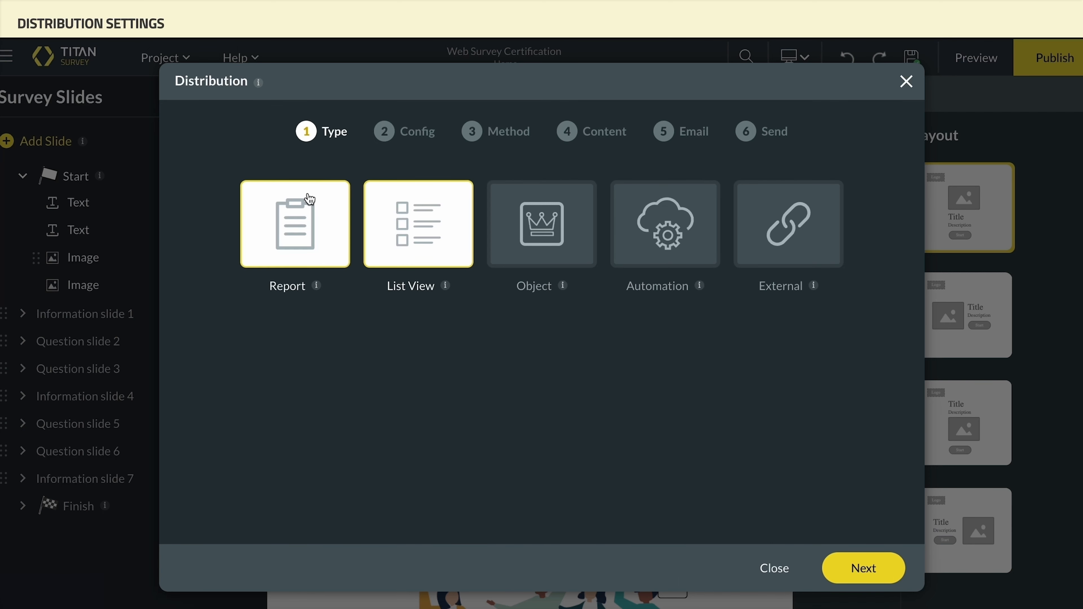
left_click(857, 580)
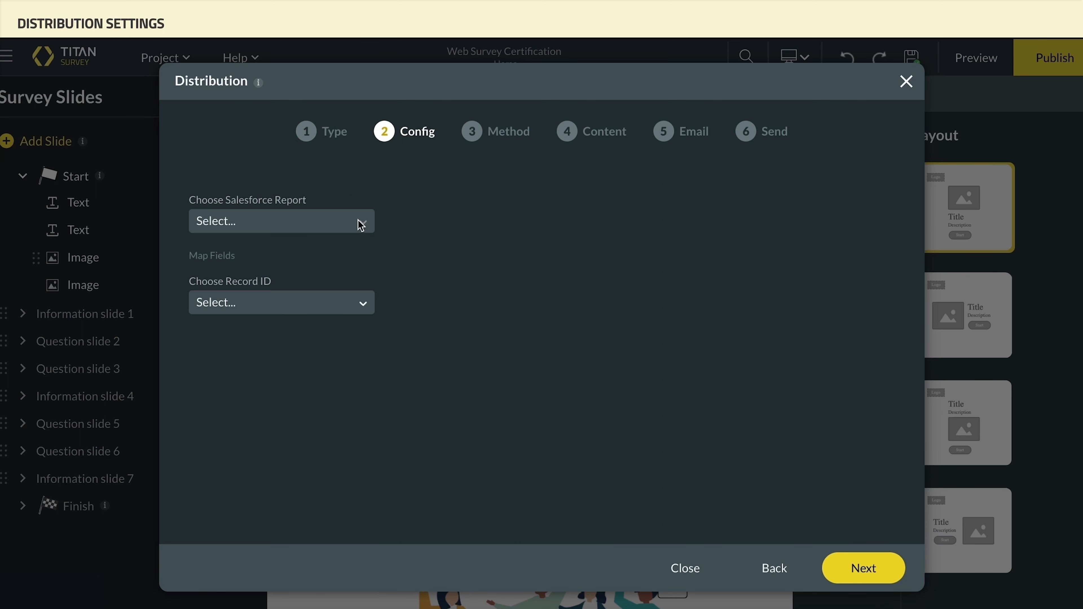
left_click(337, 133)
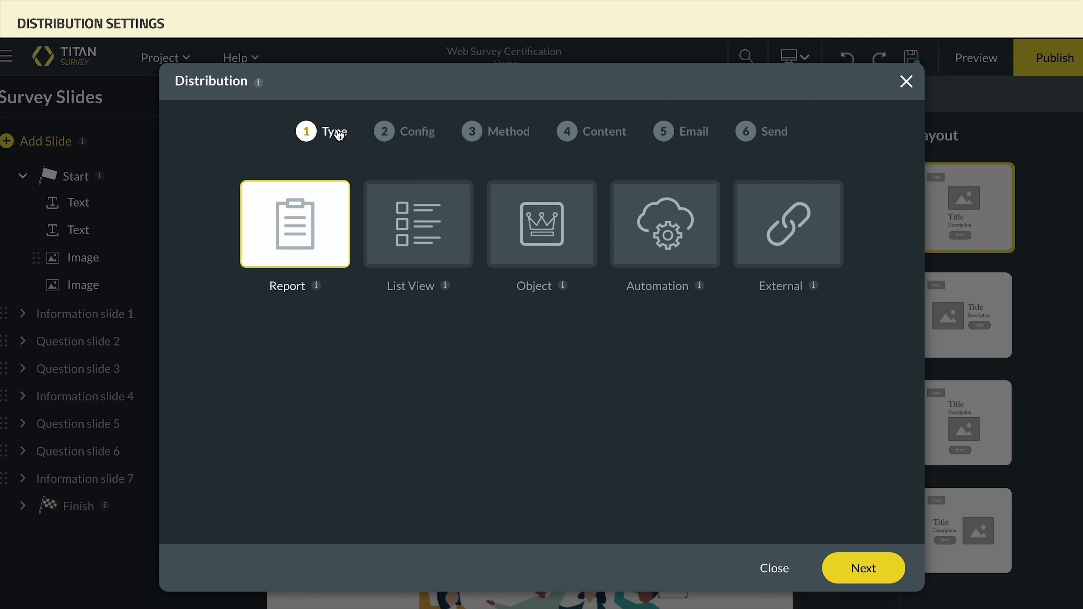
Try the External distribution type with the Identified user option, and return to the type selection.
left_click(757, 226)
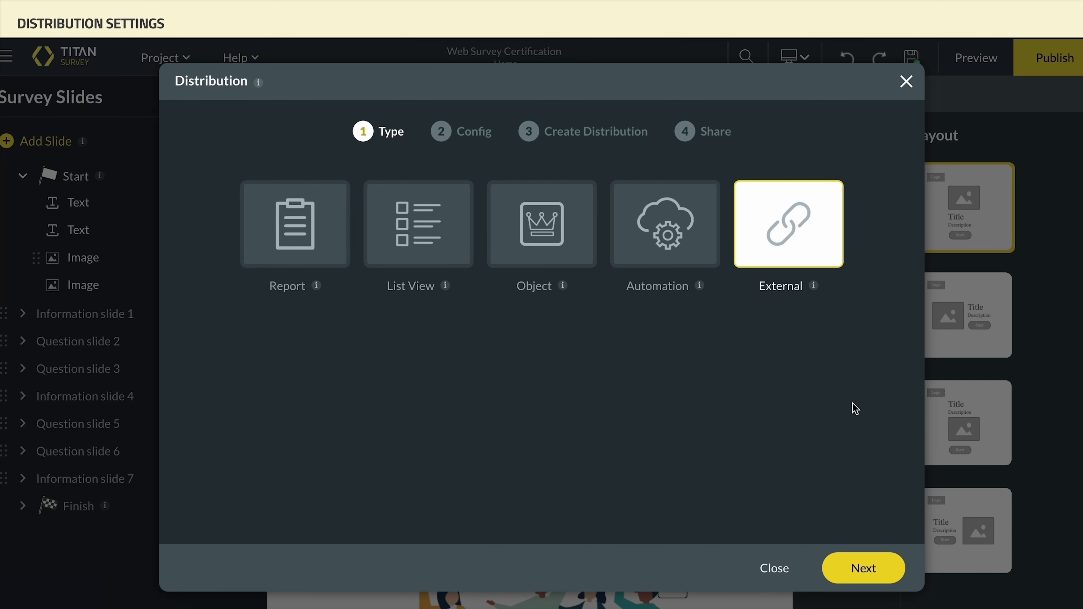
left_click(868, 566)
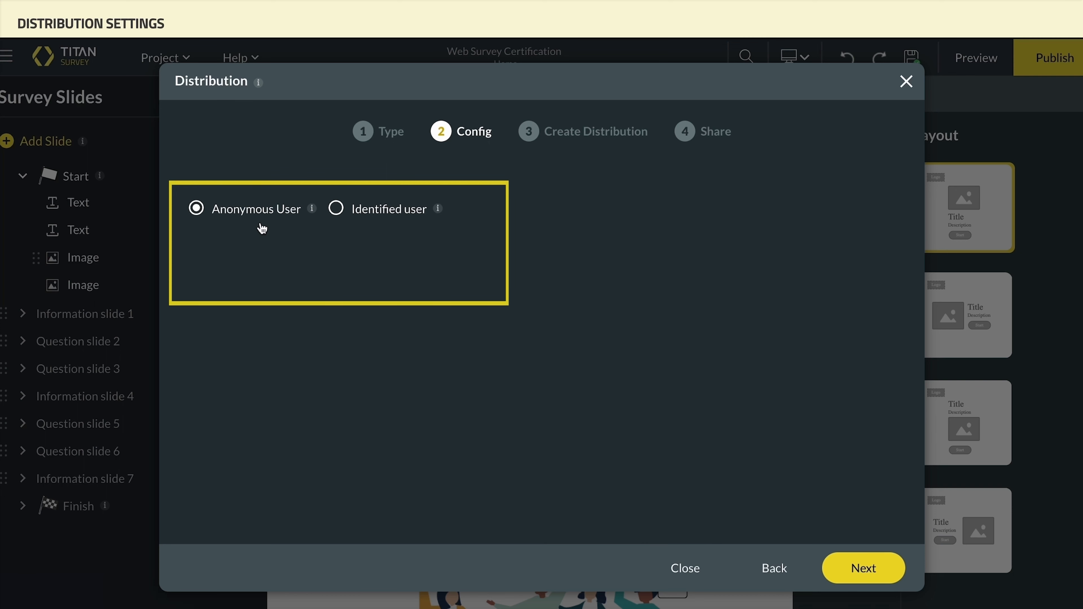
left_click(337, 216)
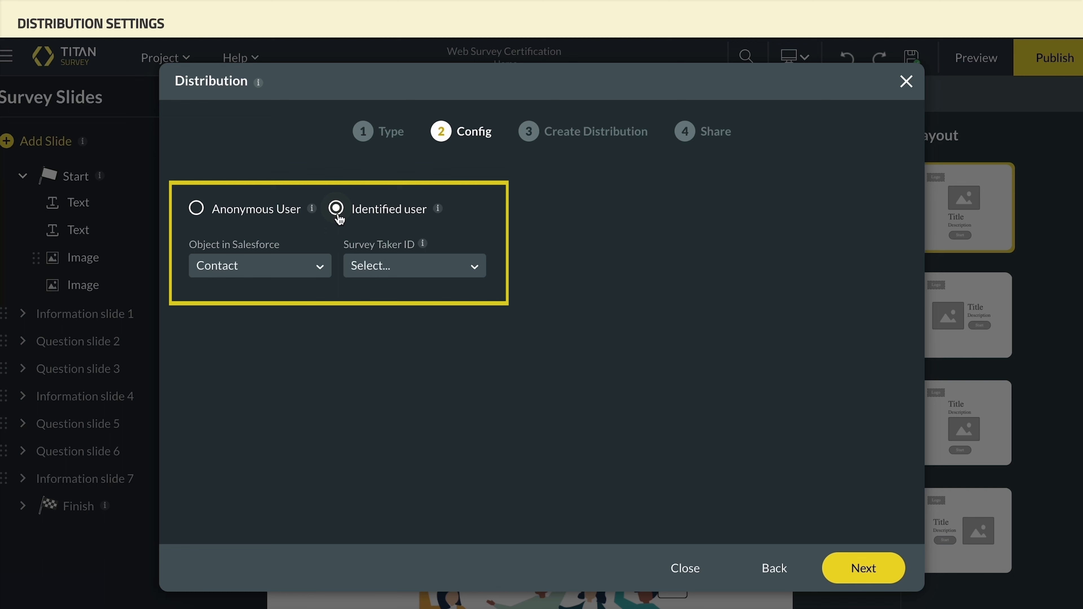
left_click(386, 132)
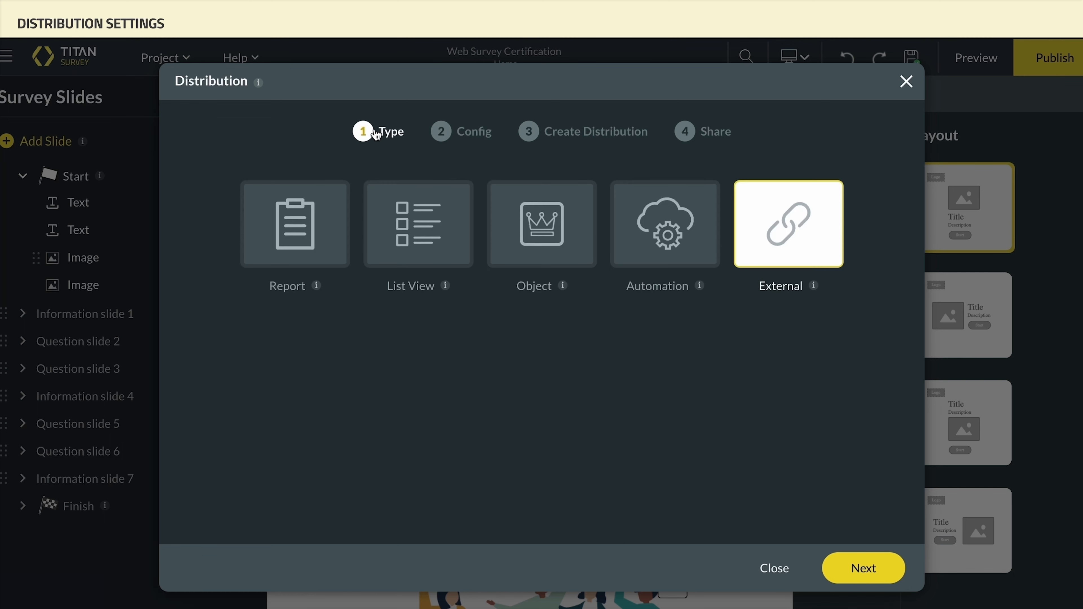
Select the List View distribution type again and proceed with Mail as the method to the content stage.
left_click(407, 222)
left_click(883, 572)
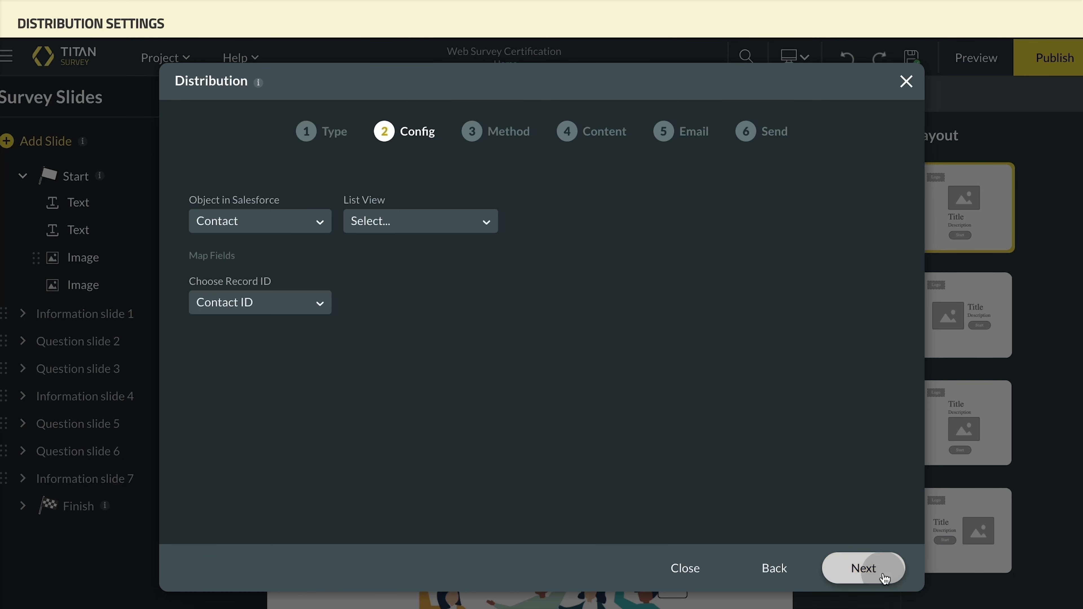
left_click(884, 575)
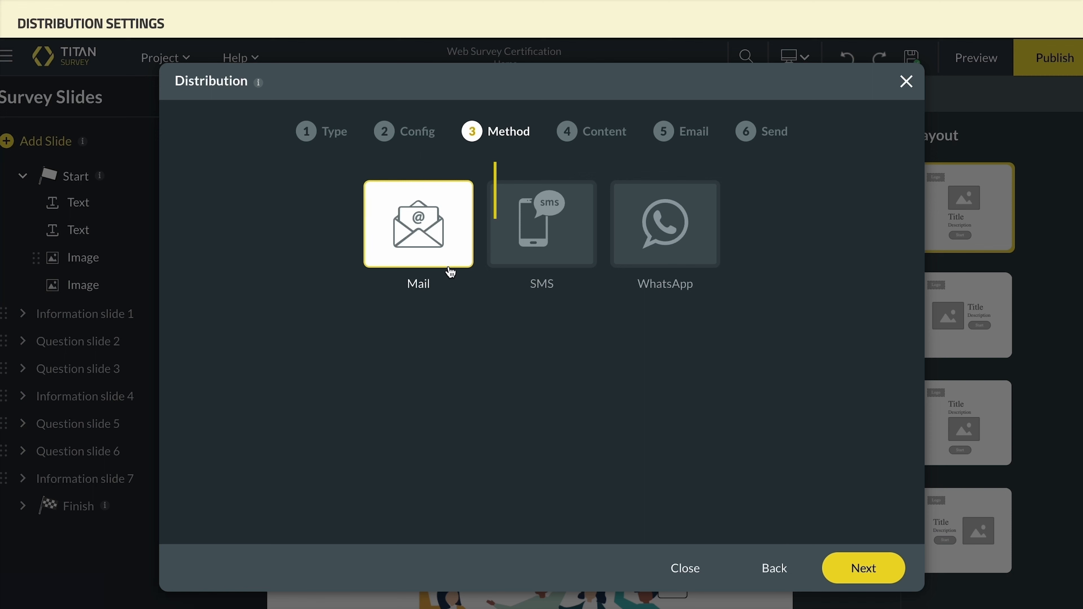
left_click(838, 567)
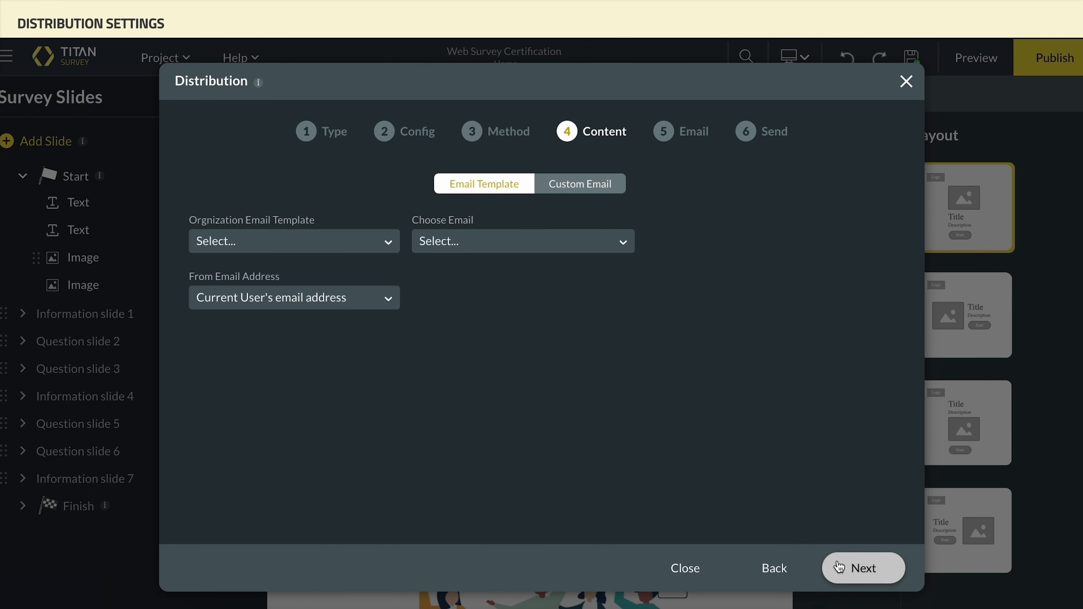
Examine the organization template, recipient email and sender address options available for template-based emails.
left_click(390, 246)
left_click(390, 245)
left_click(442, 242)
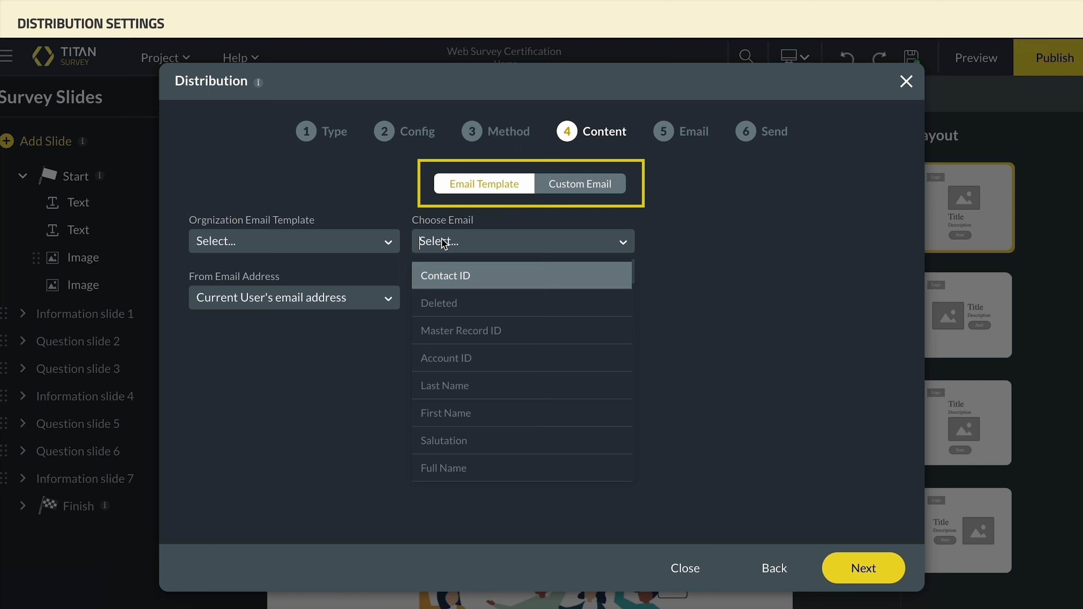
left_click(443, 242)
left_click(396, 298)
left_click(396, 299)
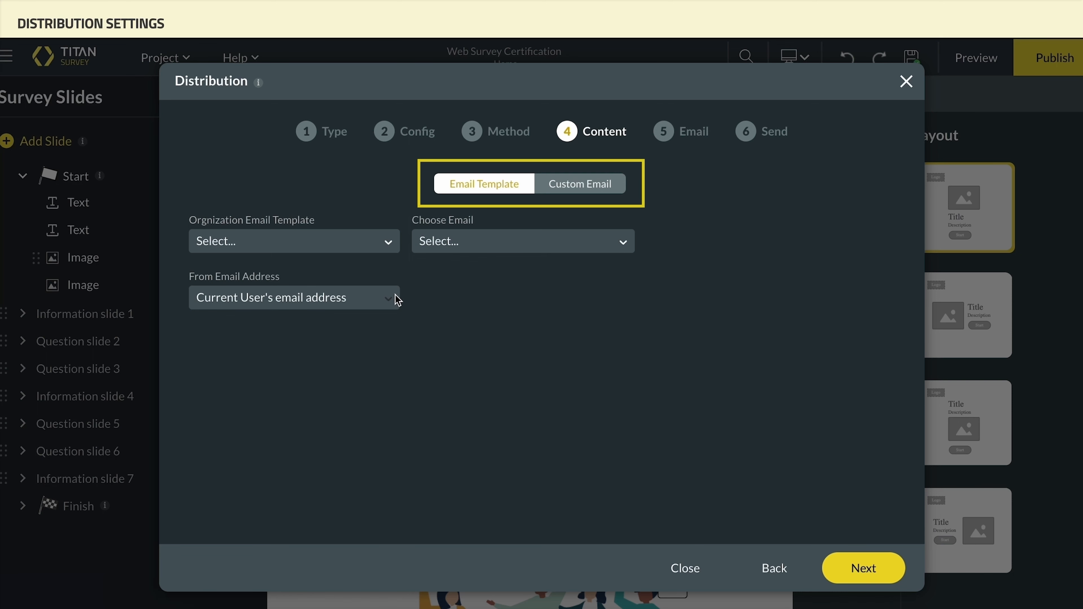
Switch the content to a custom email and choose Email as the contact's email field.
left_click(559, 190)
left_click(509, 243)
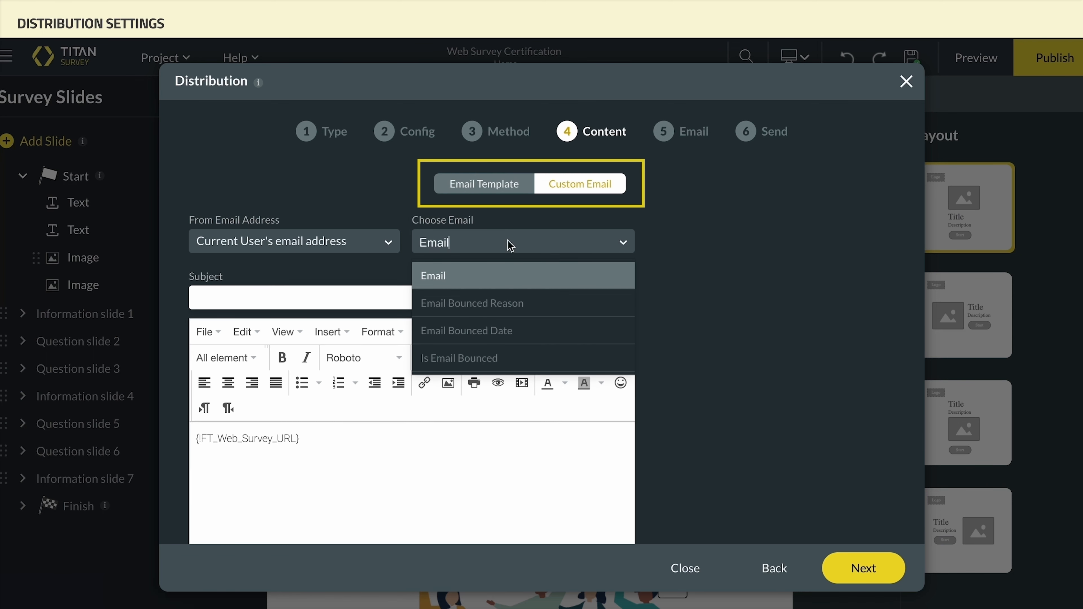
left_click(530, 280)
Enter the subject "Chapter 6: lesson 2", add "Hi, this is our survey:" above the survey URL, and continue to email testing.
left_click(311, 293)
type("Chapter 6: lesson 2")
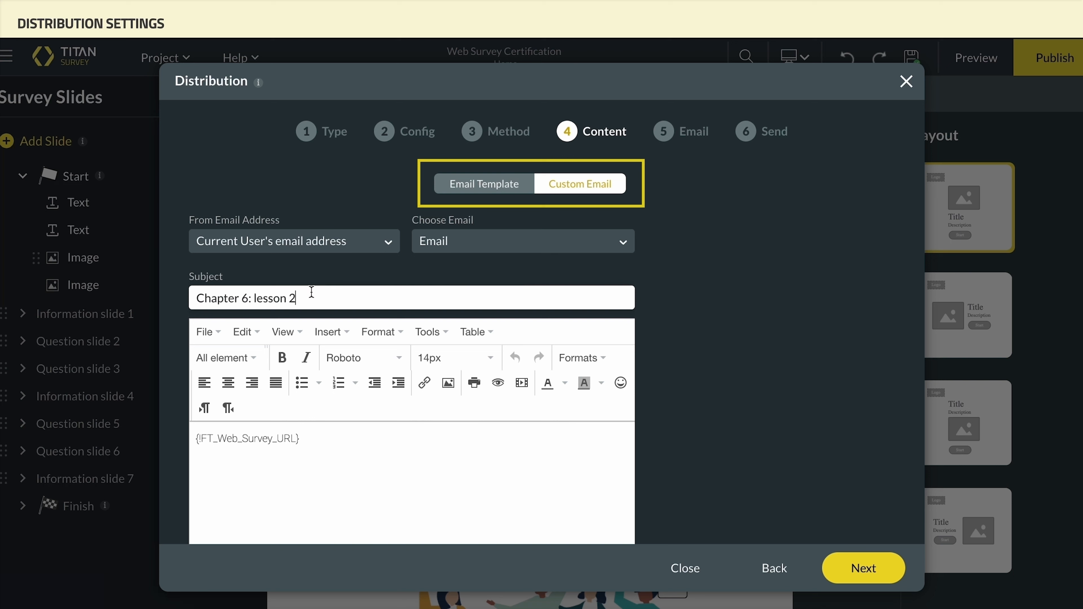
left_click(311, 445)
type("Hi, this is our survey:")
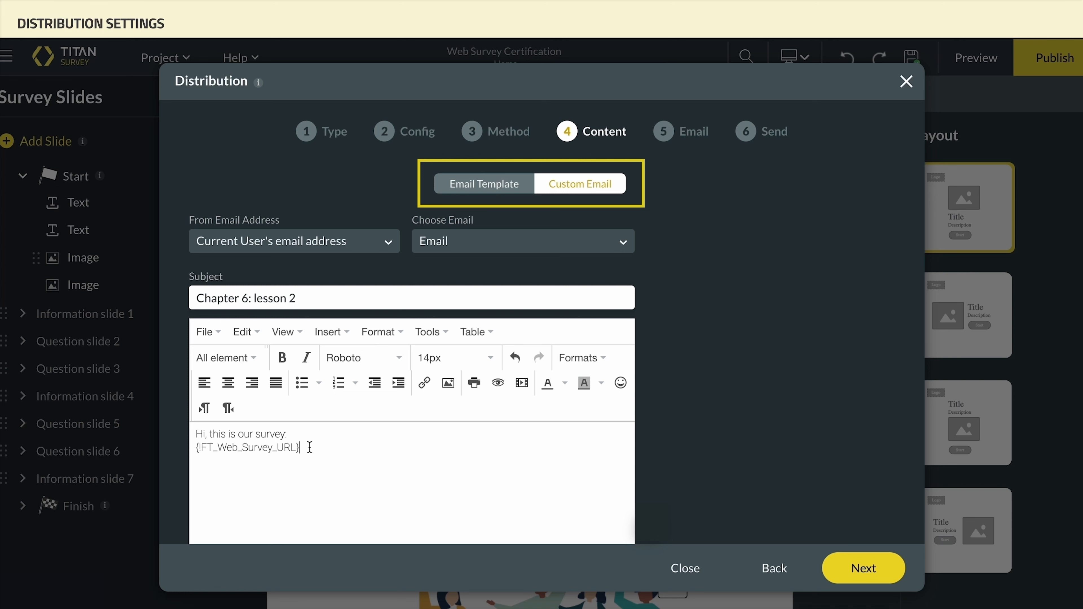
left_click(862, 566)
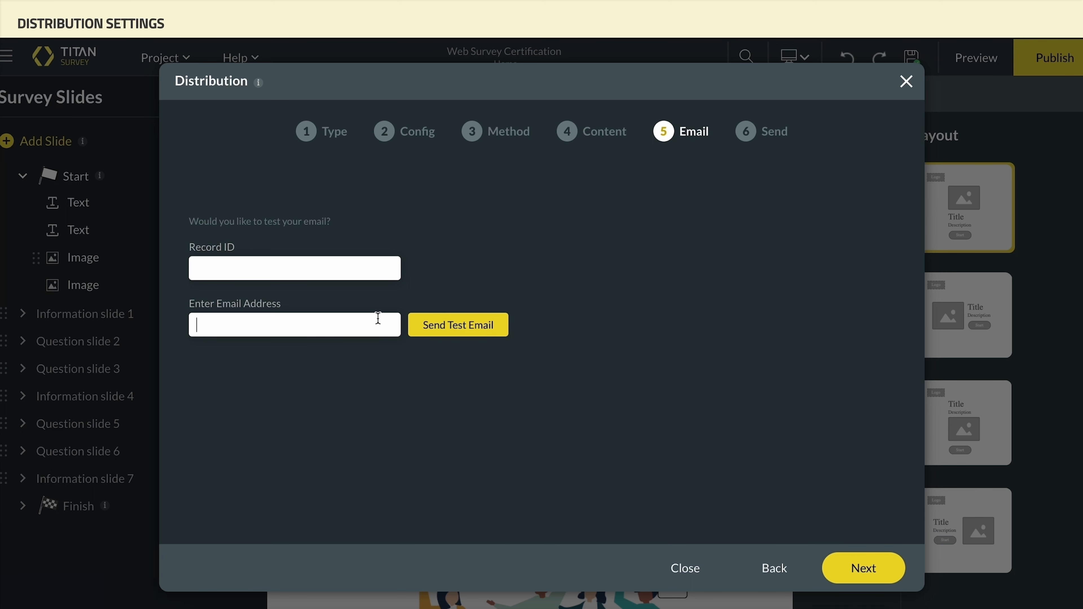
Send a test email to the tester's email address and continue to the send stage.
type("email@address.com")
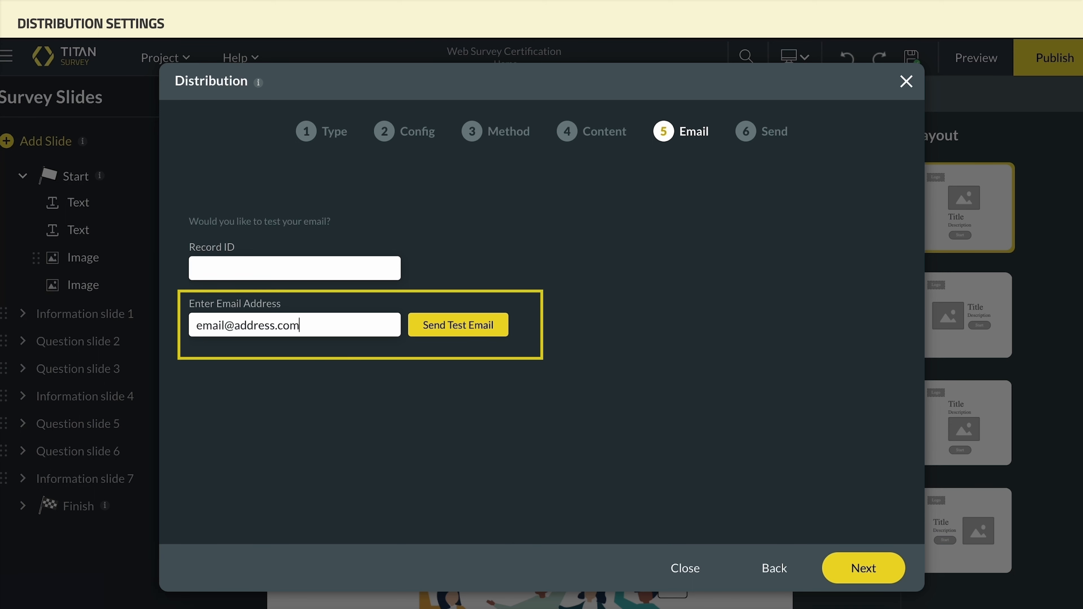
left_click(437, 328)
left_click(847, 573)
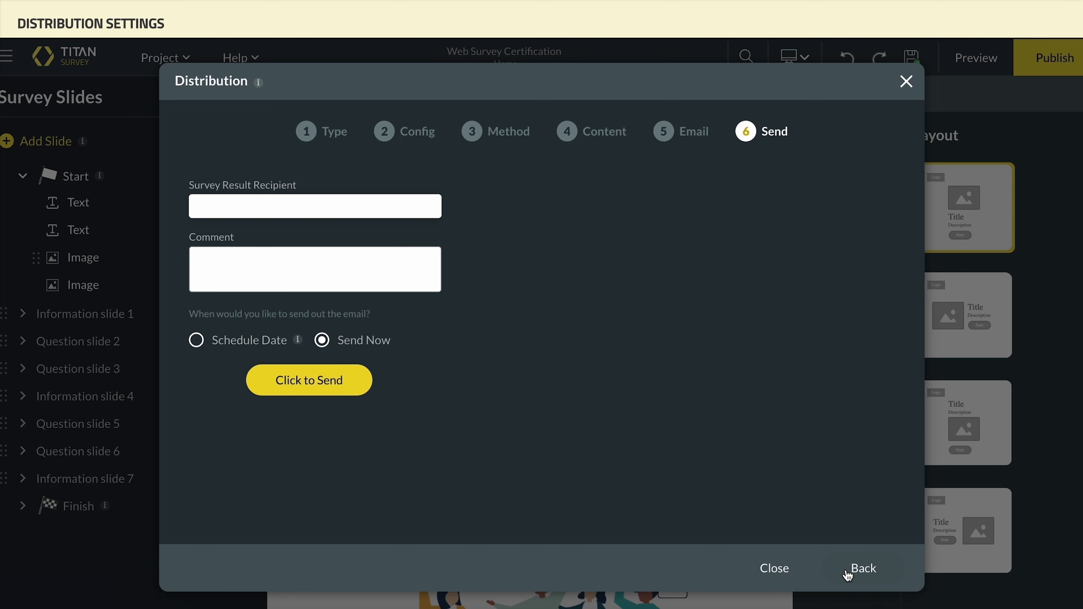
Enter the survey result recipient's email and the comment "This is our survey from Chapter 6: Lesson 2".
left_click(417, 213)
key("ctrl+v")
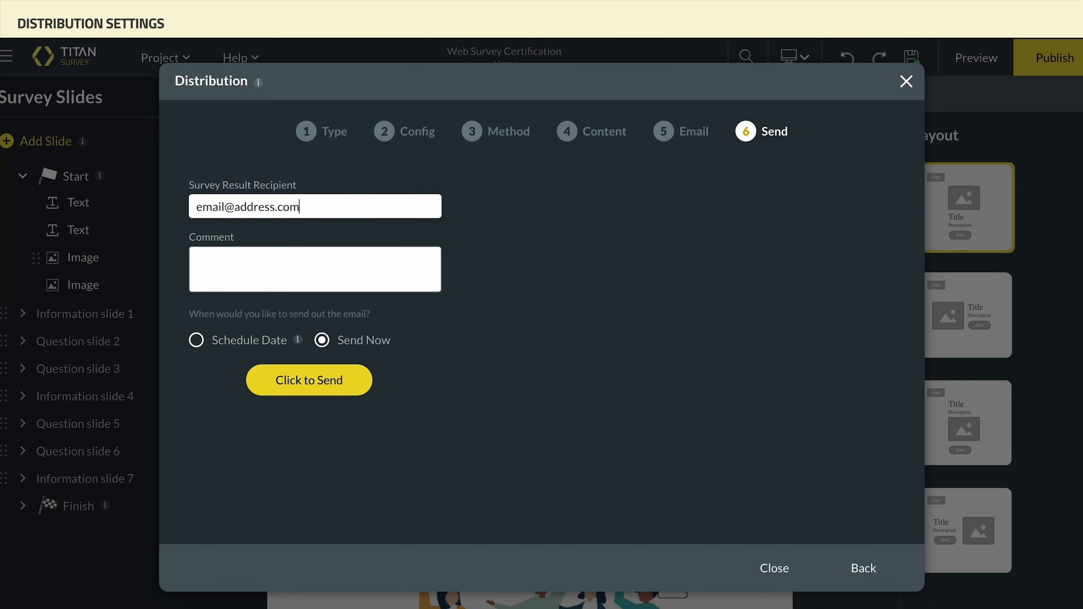
left_click(417, 269)
type("This is our survey from Chapter 6: Lesson 2")
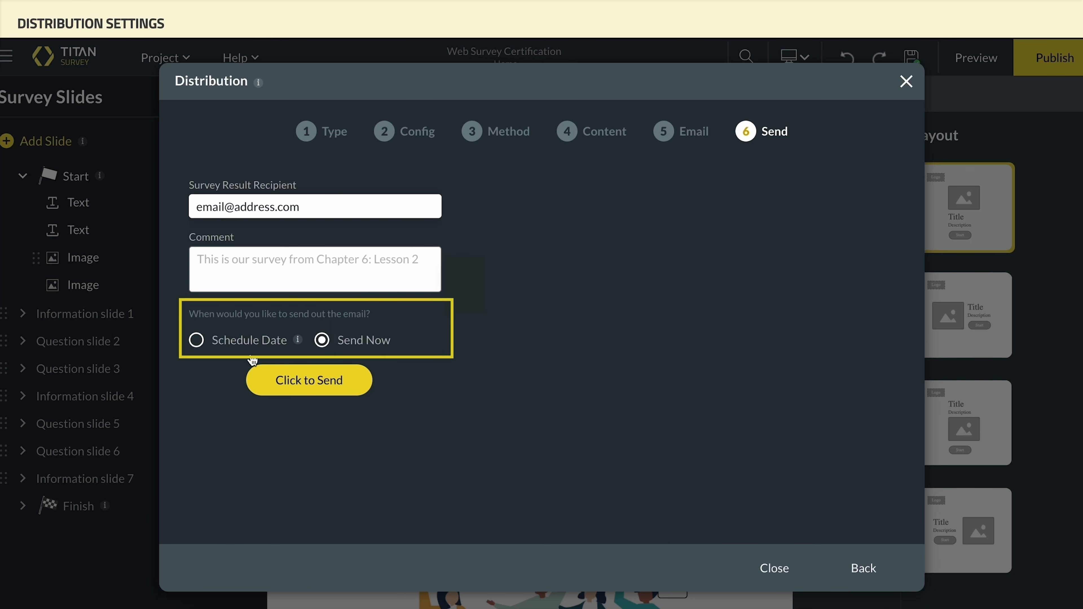
Schedule the survey email for 02/01/2023 at 12:00.
left_click(199, 341)
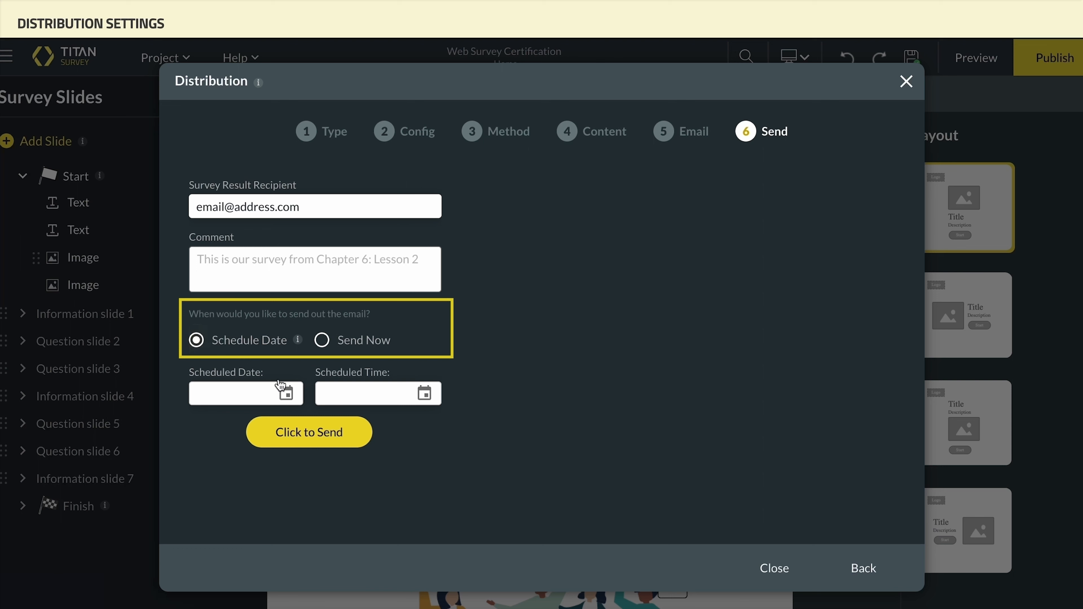
left_click(282, 390)
type("02/01/2023")
left_click(358, 394)
type("12:00")
Set the survey email to Send Now and send it out.
left_click(321, 341)
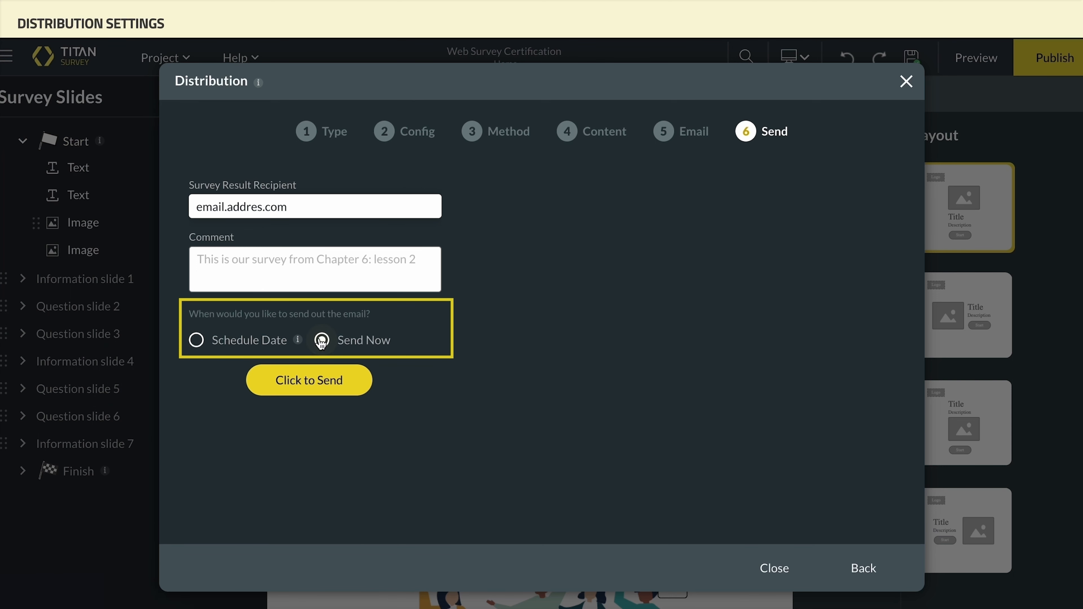
left_click(346, 381)
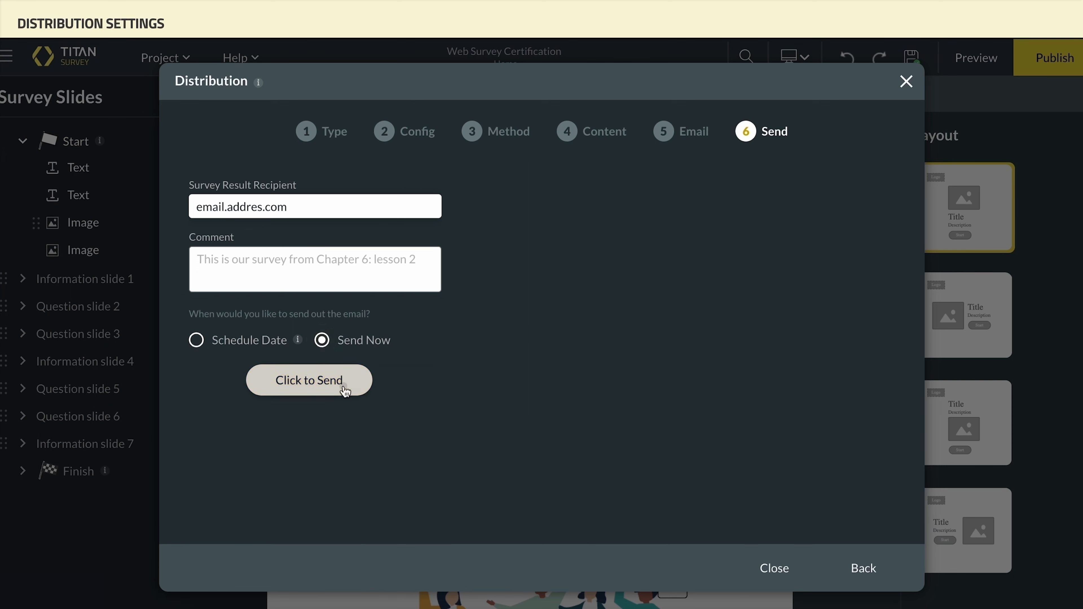